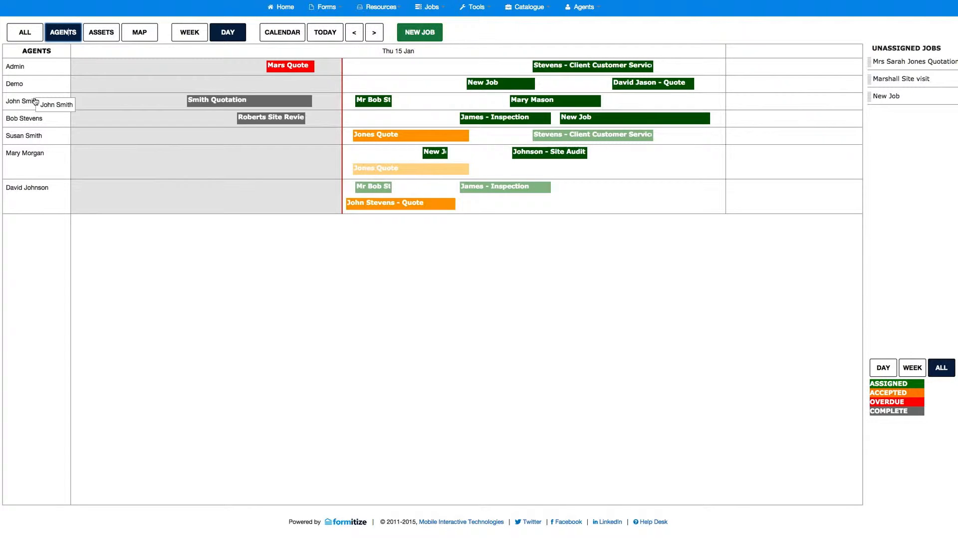
# Step: Examine the job details and time slots shown on the agents' day schedule for Thu 15 Jan
pyautogui.moveTo(260, 102)
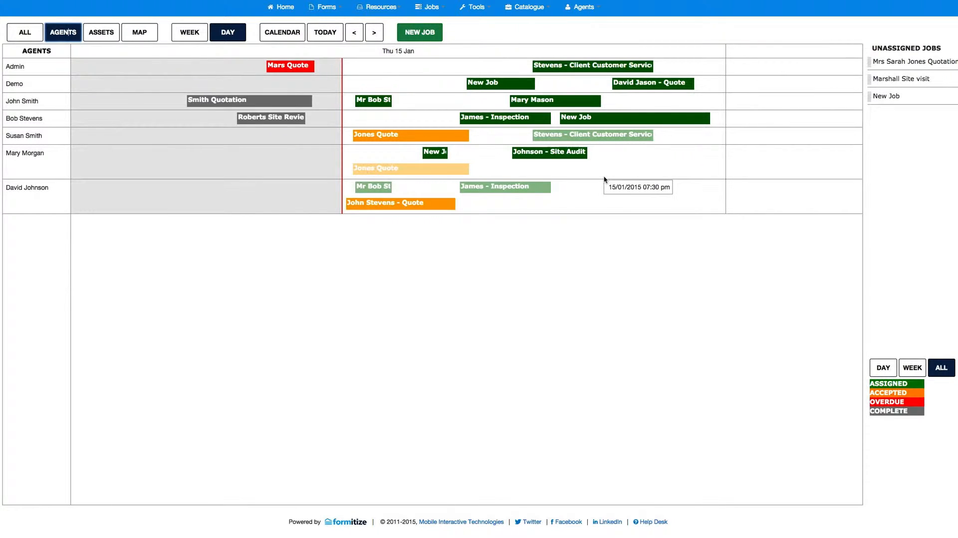
pyautogui.moveTo(551, 156)
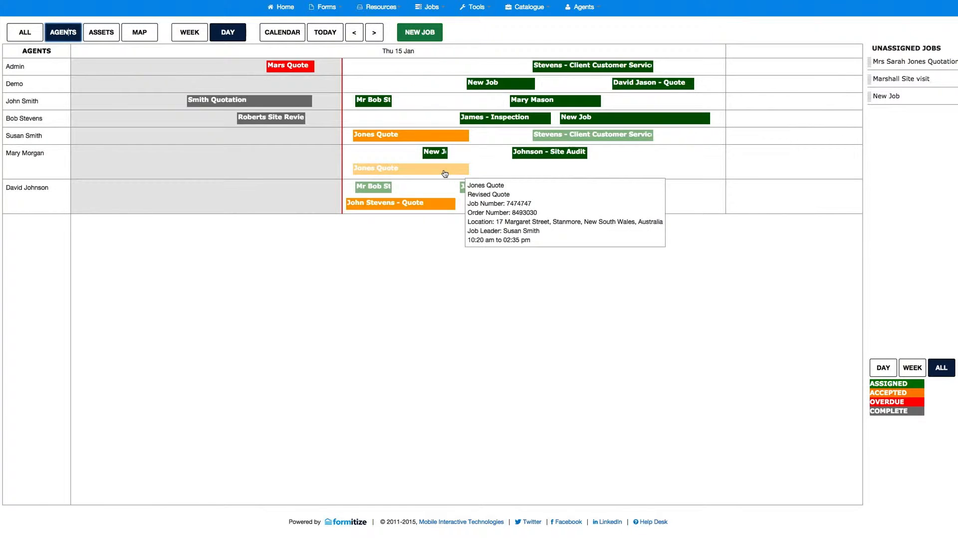
pyautogui.moveTo(419, 139)
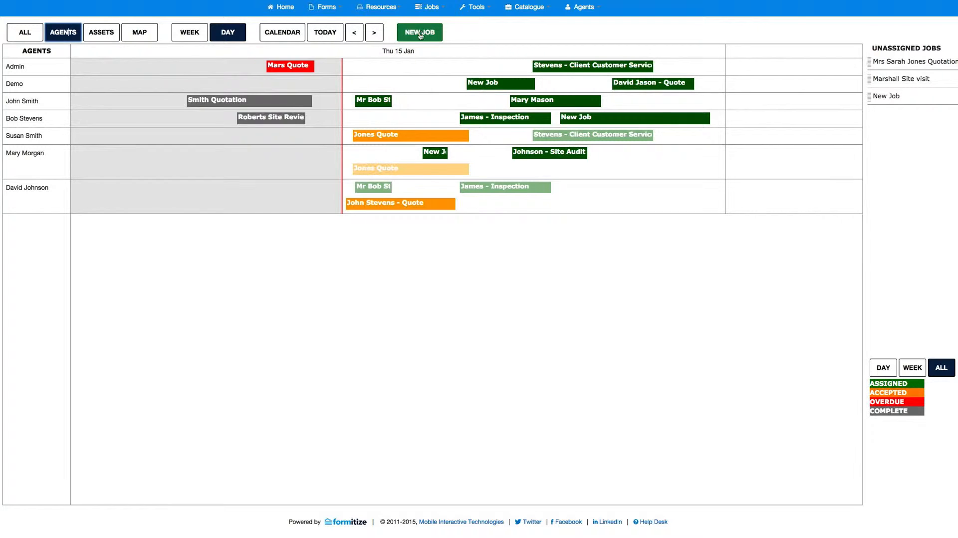
# Step: Create a job in the Admin row starting at 13:22 for 00:48, with the Pre-Dispatch Confirmation and Create / Update Xero Item forms
pyautogui.click(435, 64)
pyautogui.moveTo(436, 64); pyautogui.dragTo(458, 62)
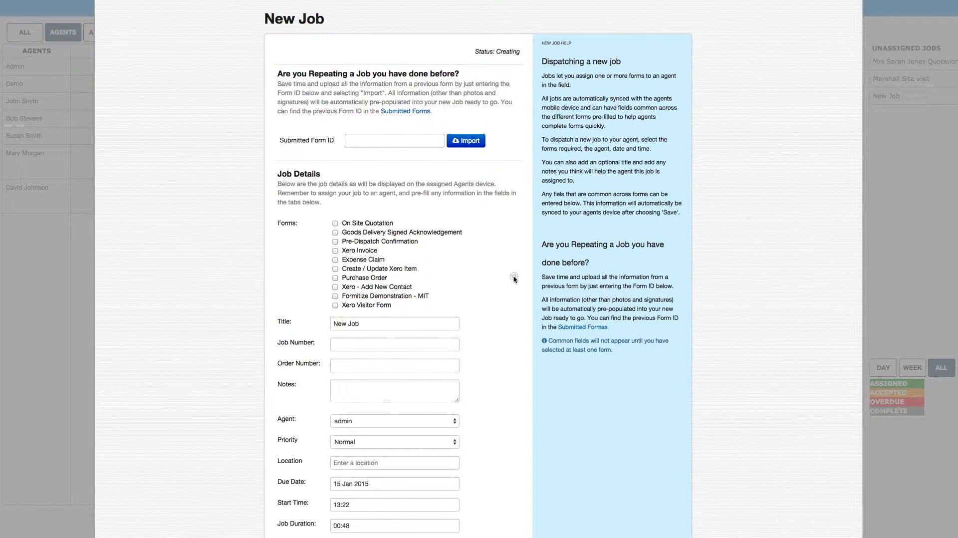
pyautogui.scroll(-4, 514, 277)
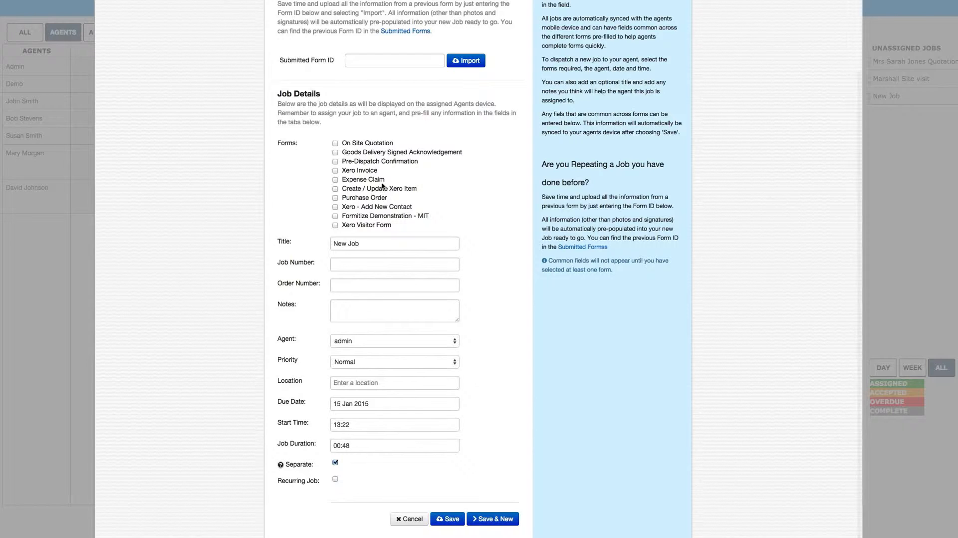
pyautogui.click(335, 161)
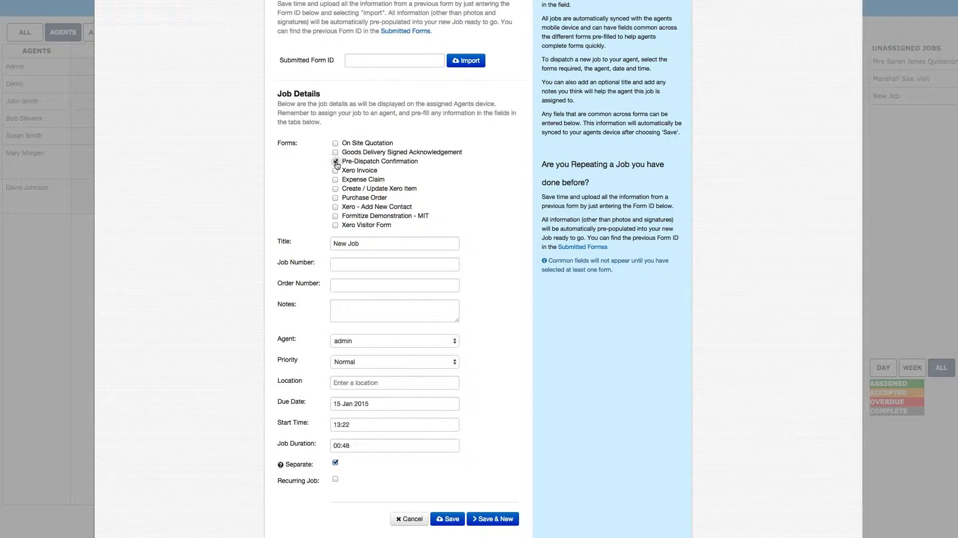
pyautogui.click(335, 190)
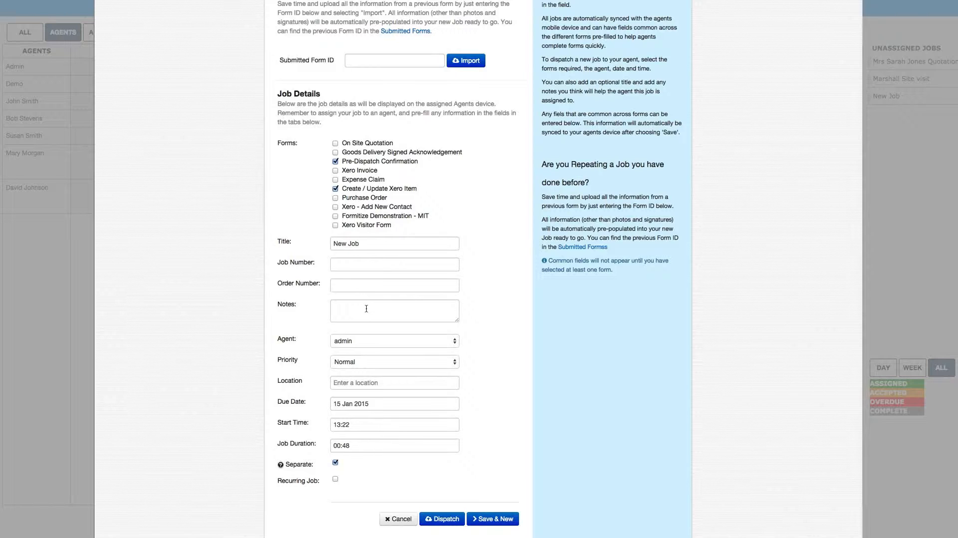
# Step: Assign the job to the fourth agent in the list and set its priority to High
pyautogui.click(438, 342)
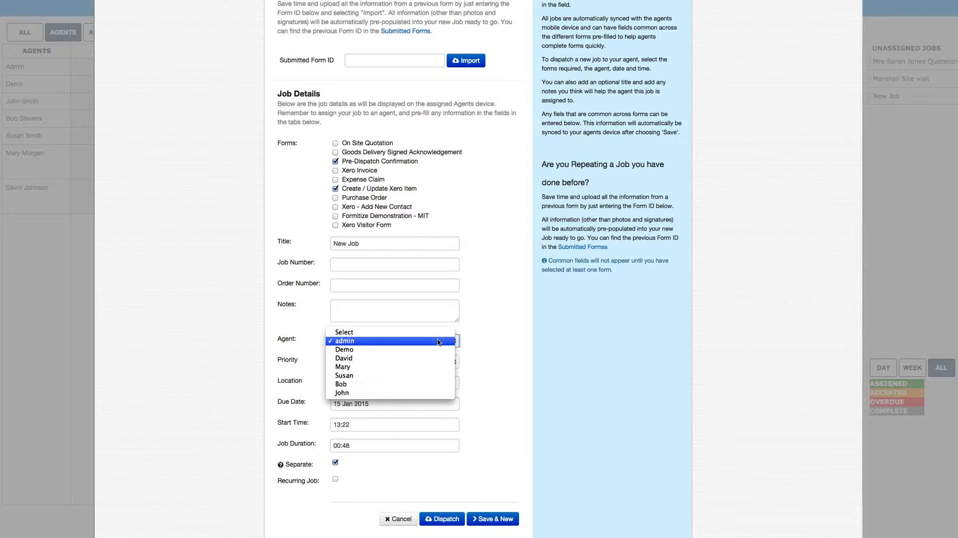
pyautogui.click(431, 371)
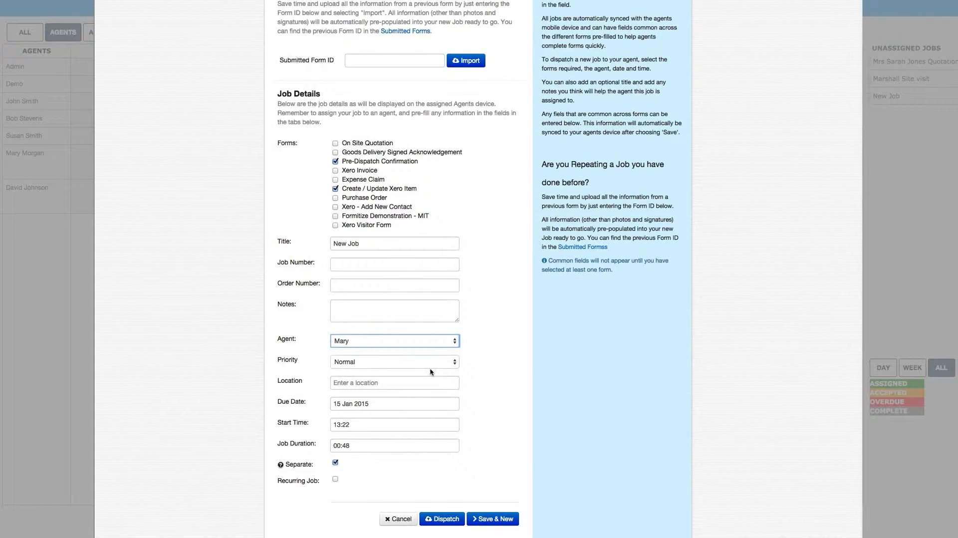
pyautogui.click(392, 363)
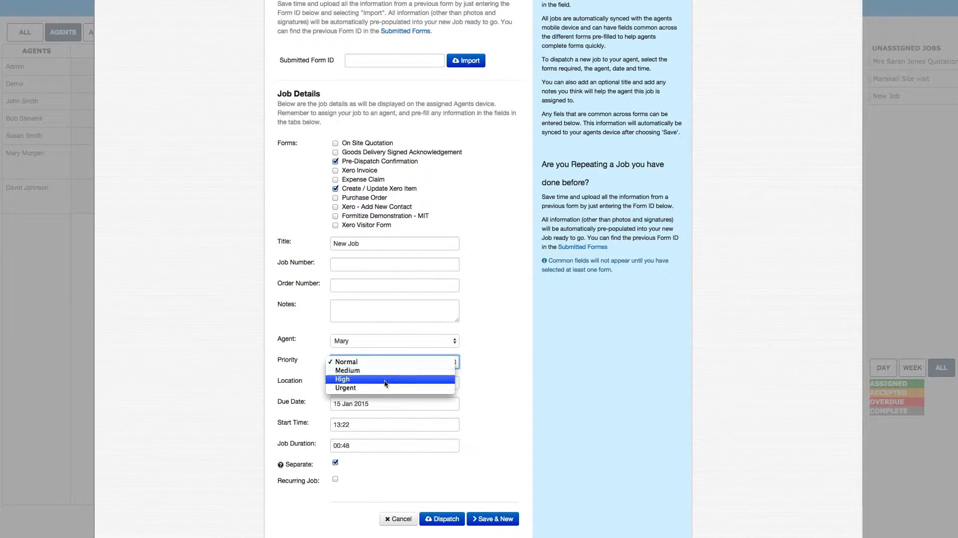
pyautogui.click(382, 382)
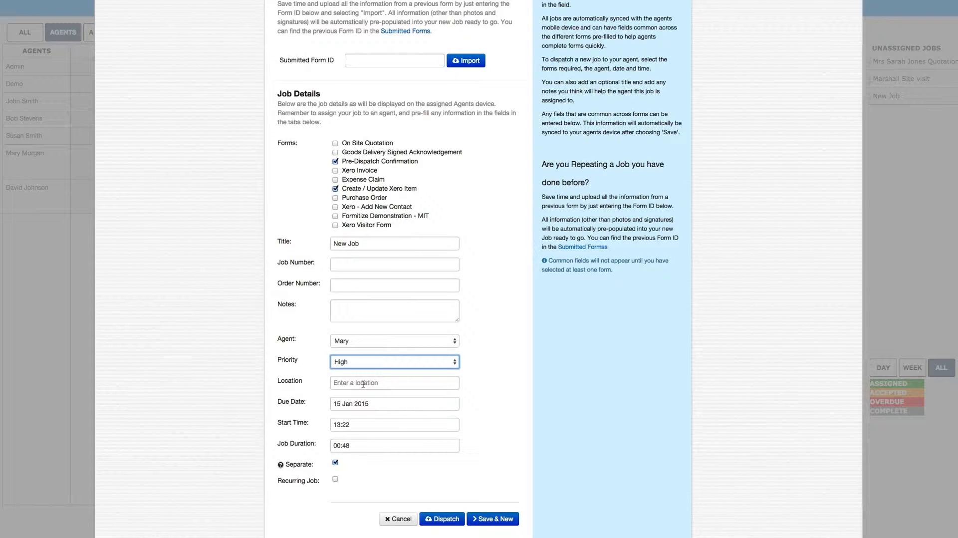
# Step: Set the job's location to the second address suggested for street number 45
pyautogui.click(363, 383)
pyautogui.write('45')
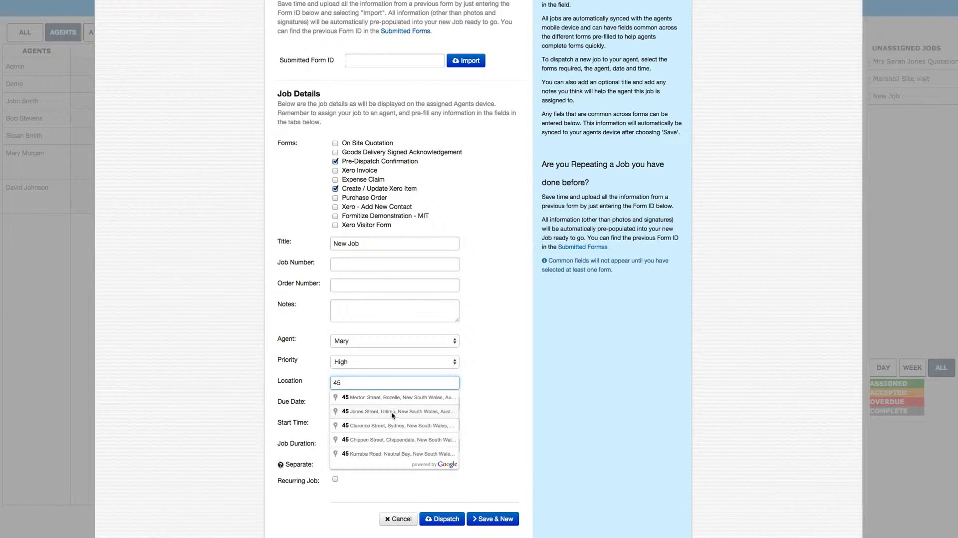
pyautogui.click(393, 423)
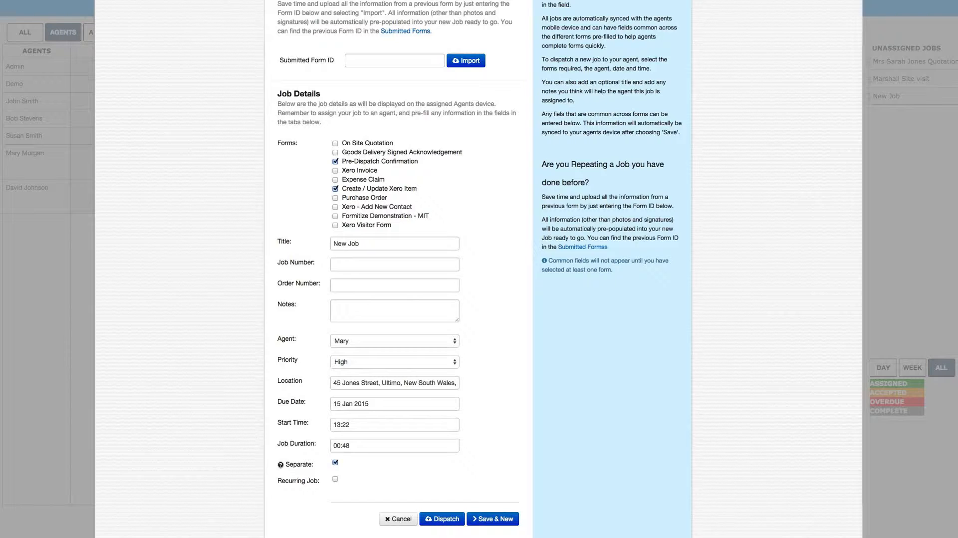
# Step: Make the job recurring with a Week interval and a frequency of 3
pyautogui.scroll(-5, 272, 358)
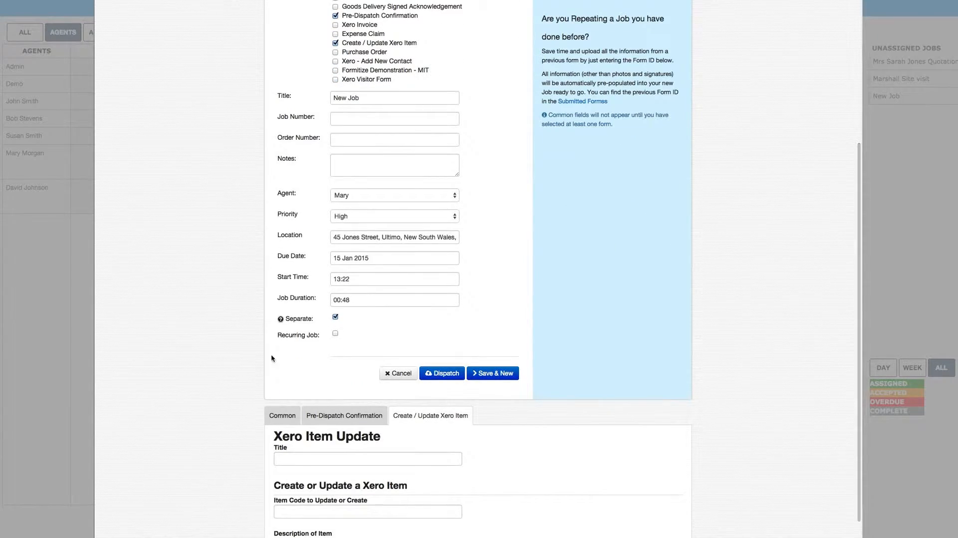
pyautogui.click(335, 334)
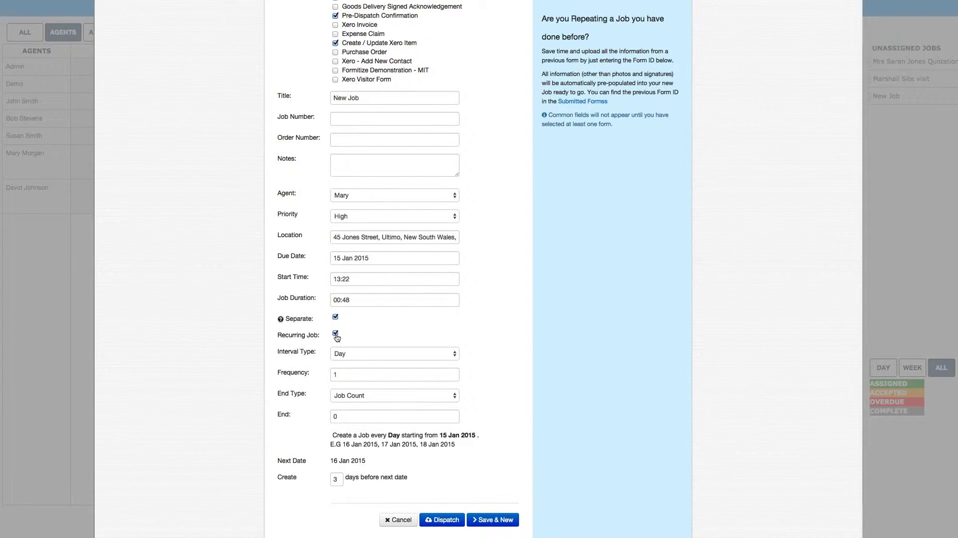
pyautogui.click(364, 358)
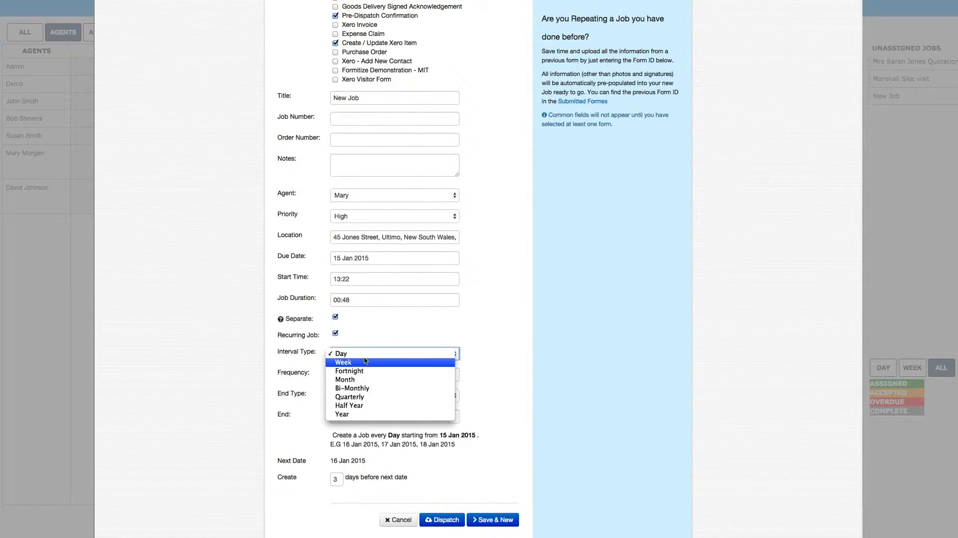
pyautogui.click(365, 363)
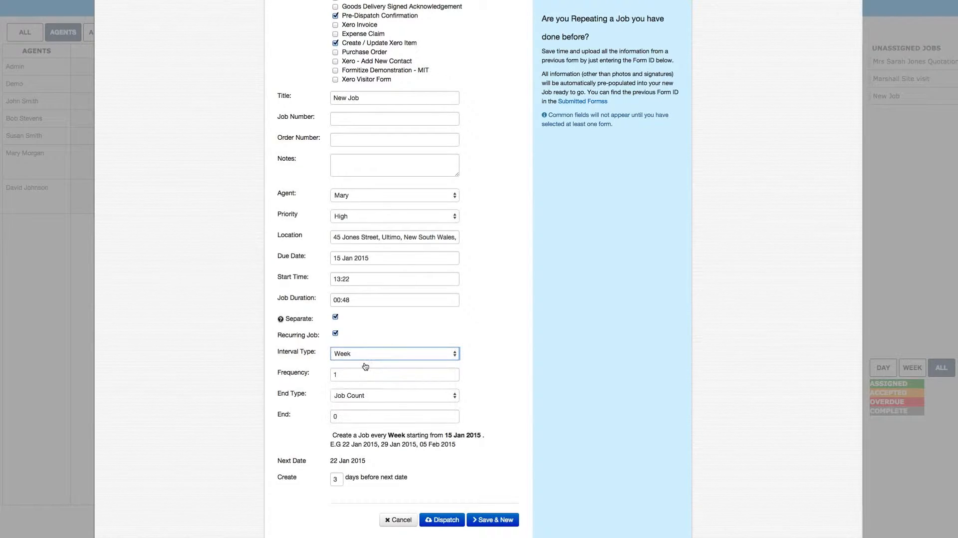
pyautogui.click(345, 374)
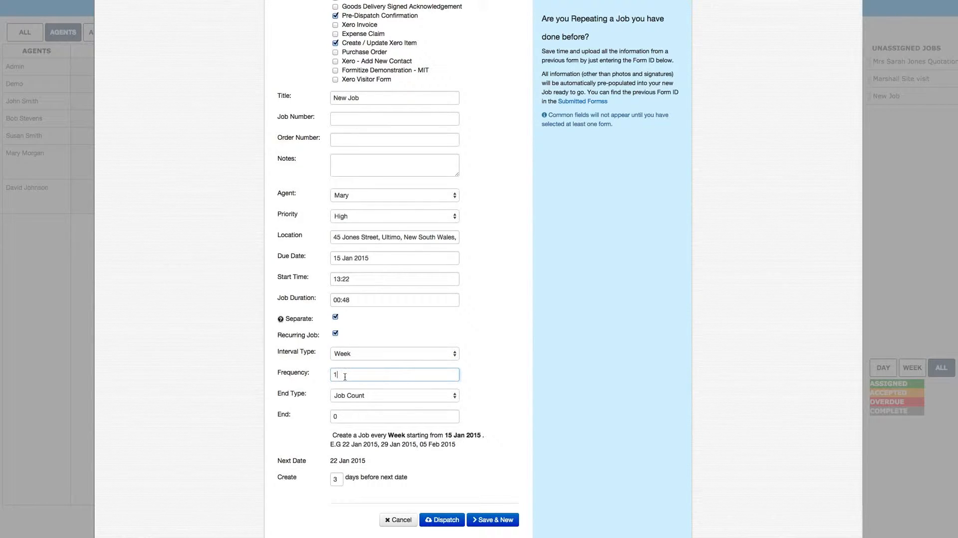
pyautogui.press('BackSpace')
pyautogui.write('3')
# Step: End the recurrence by Job Count after 6 jobs
pyautogui.click(377, 396)
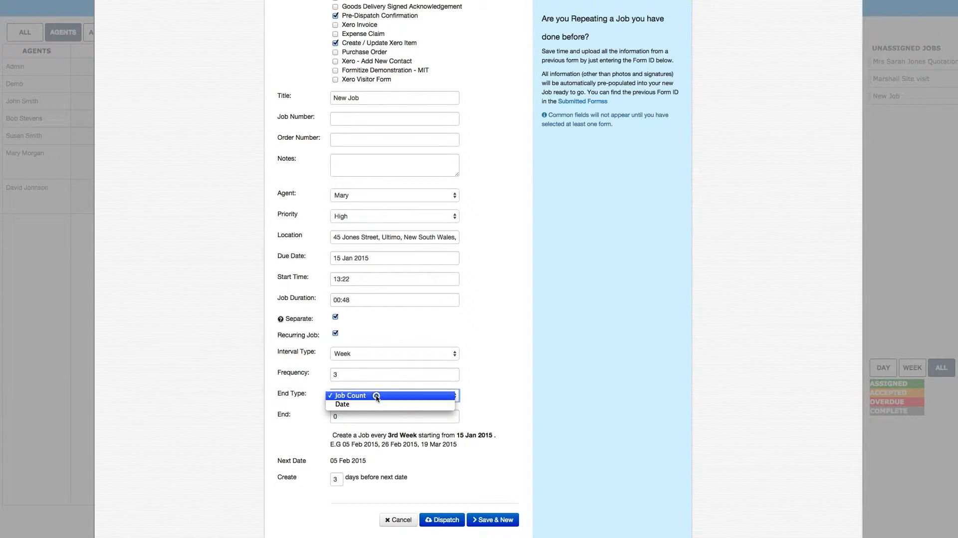
pyautogui.click(374, 395)
pyautogui.click(354, 416)
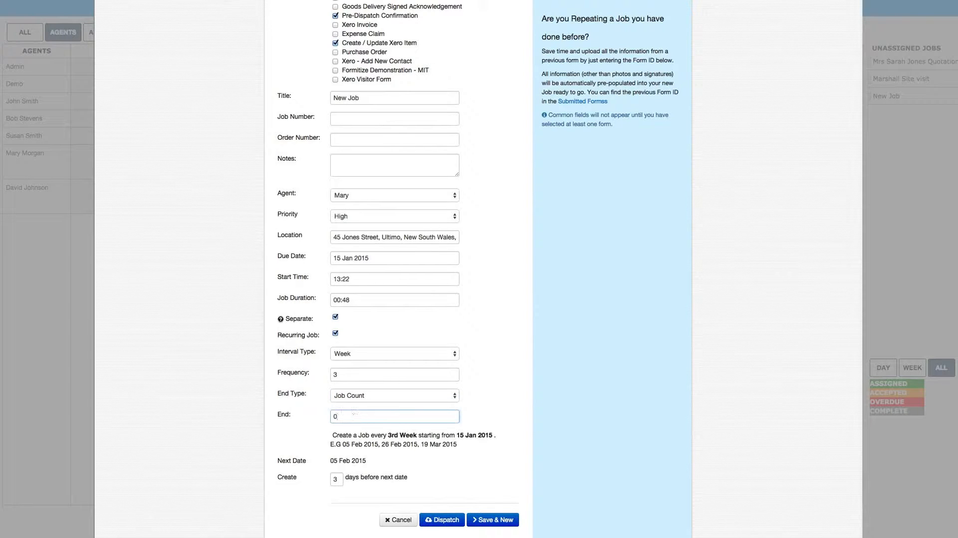
pyautogui.press('BackSpace')
pyautogui.write('6')
pyautogui.click(502, 403)
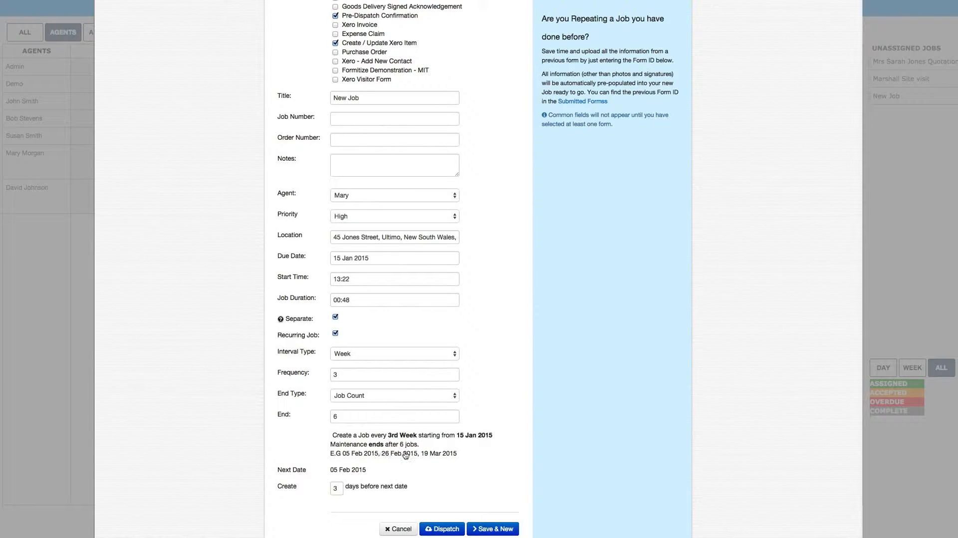
# Step: Set the recurring job to be created 1 day before the next date
pyautogui.doubleClick(339, 489)
pyautogui.write('1')
pyautogui.click(524, 235)
# Step: Show the Pre-Dispatch Confirmation form's pre-fill fields and dispatch the job
pyautogui.scroll(-5, 478, 269)
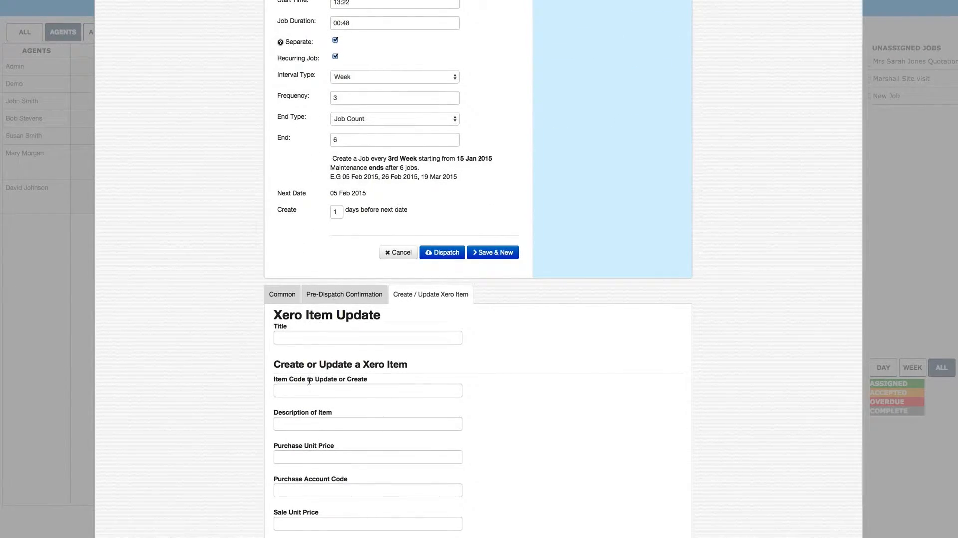
pyautogui.click(333, 295)
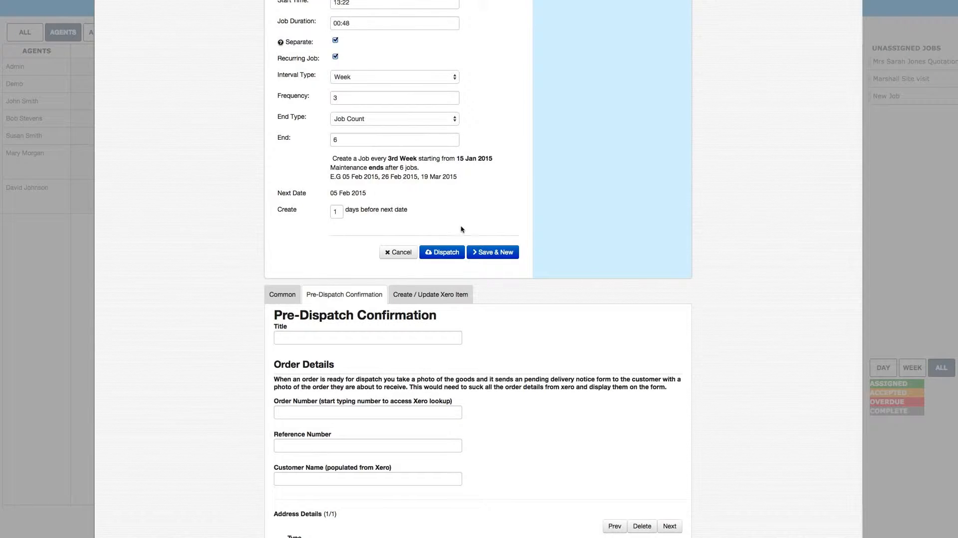
pyautogui.click(446, 253)
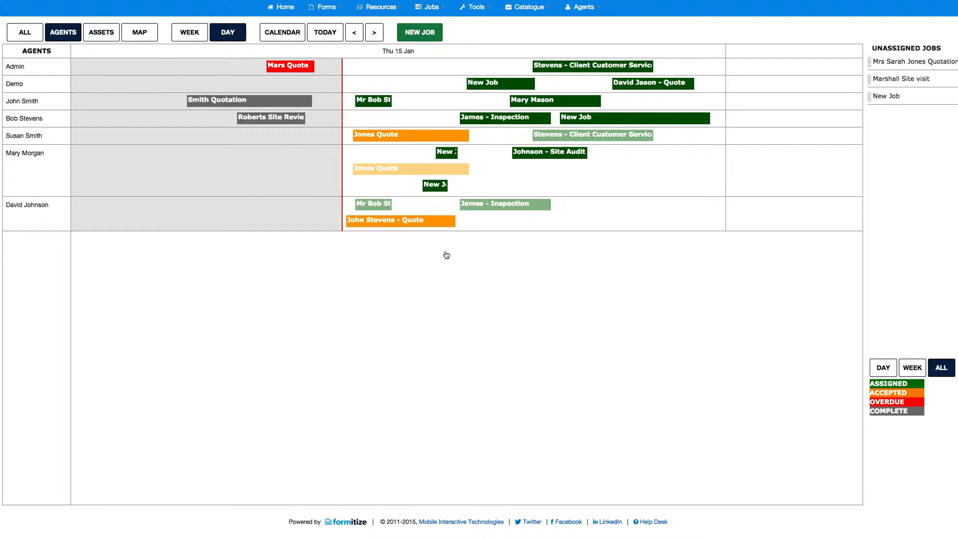
# Step: Shorten the New Job in the Demo row so it runs from 02:30 pm to 04:05 pm
pyautogui.moveTo(491, 84)
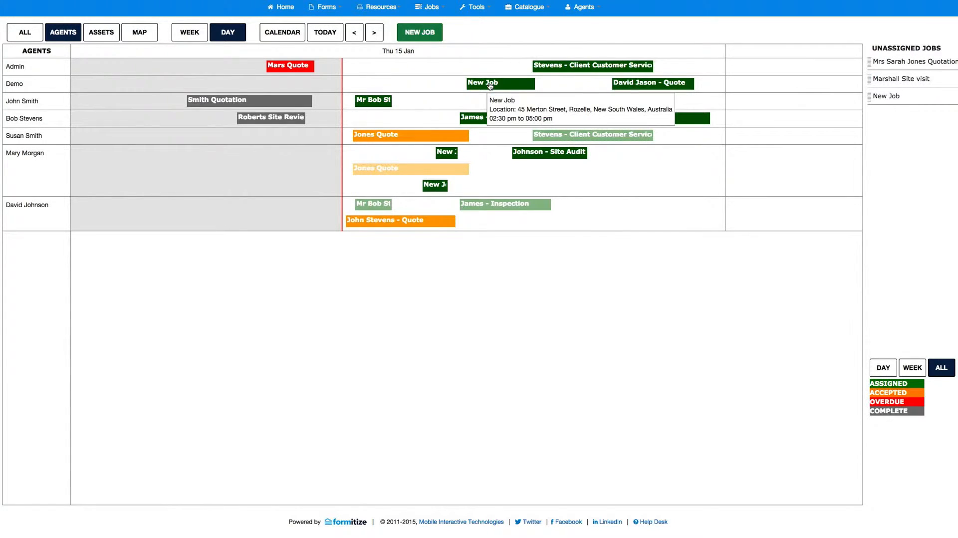
pyautogui.moveTo(493, 84)
pyautogui.mouseDown()
pyautogui.moveTo(447, 83)
pyautogui.moveTo(537, 84)
pyautogui.moveTo(509, 83)
pyautogui.mouseUp()
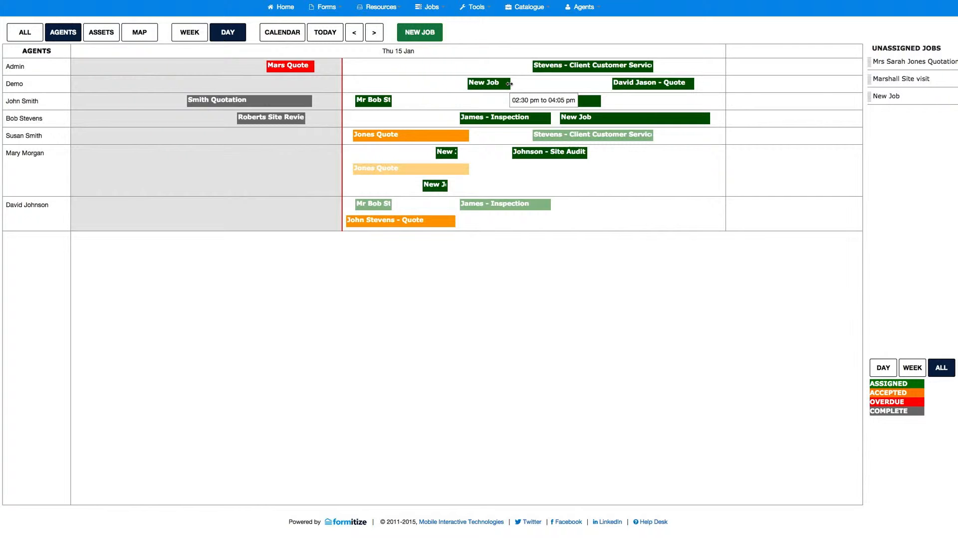
# Step: Add the agent in the second-to-last row as an additional agent on the Client Customer Service job in the Admin row
pyautogui.moveTo(594, 69)
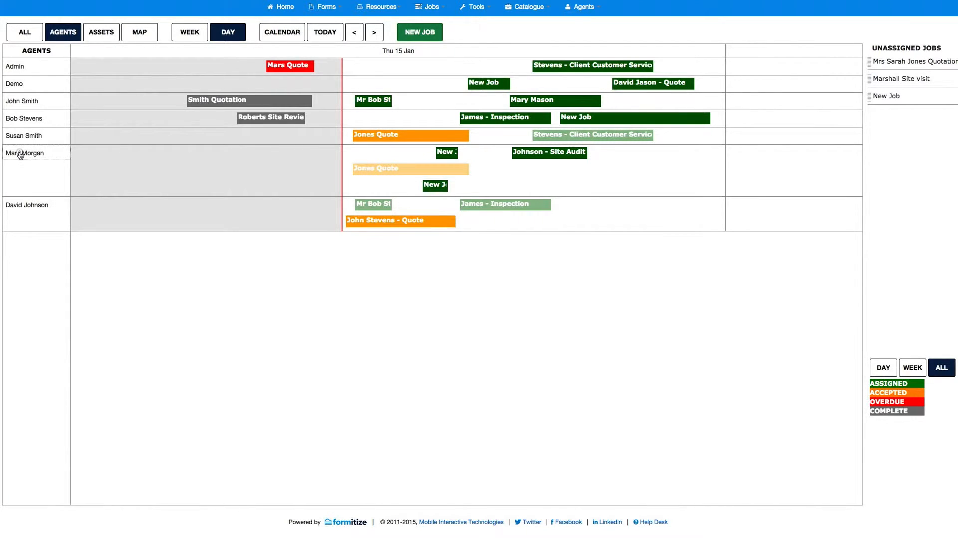
pyautogui.moveTo(20, 155); pyautogui.dragTo(563, 66)
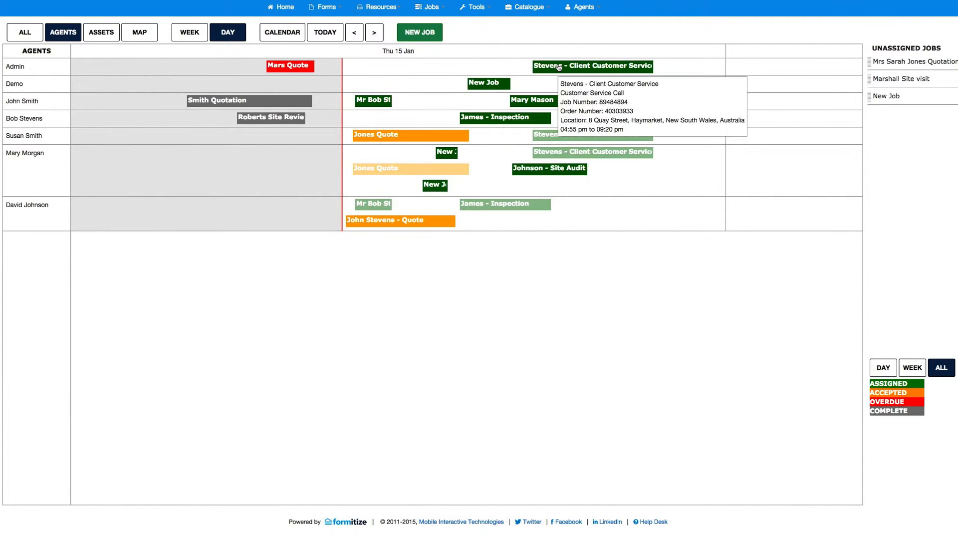
# Step: Compare the details of the solid and faded entries for the Client Customer Service job and the orange quote job shared between agents
pyautogui.moveTo(547, 157)
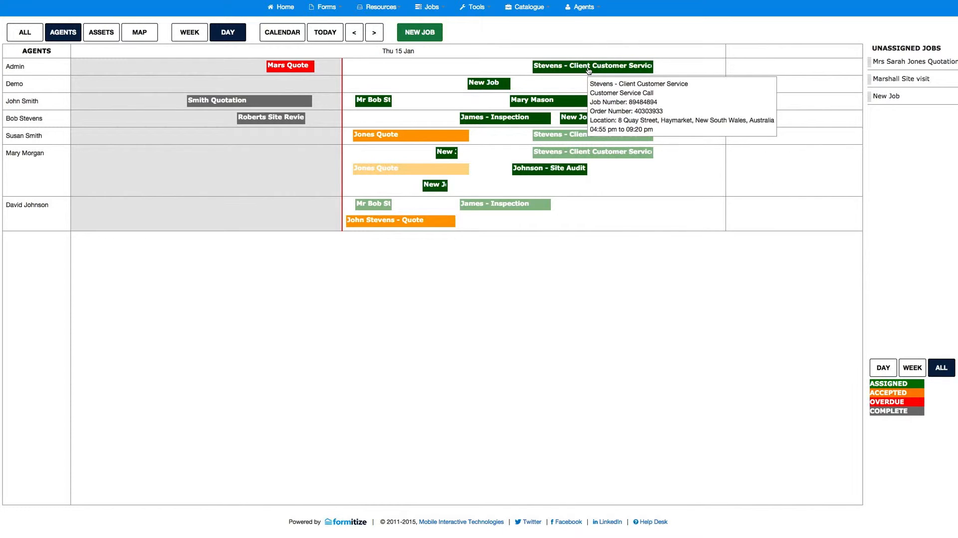
pyautogui.moveTo(584, 136)
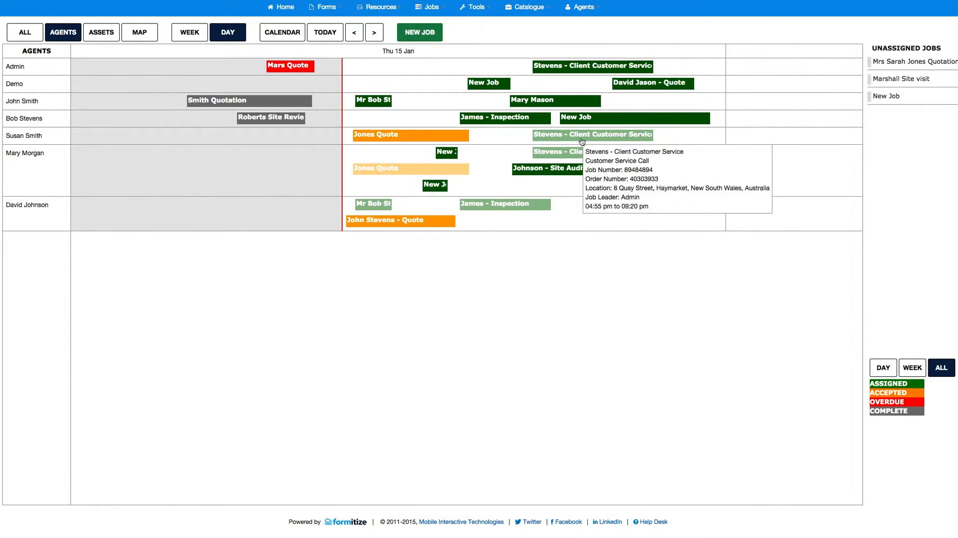
pyautogui.moveTo(452, 140)
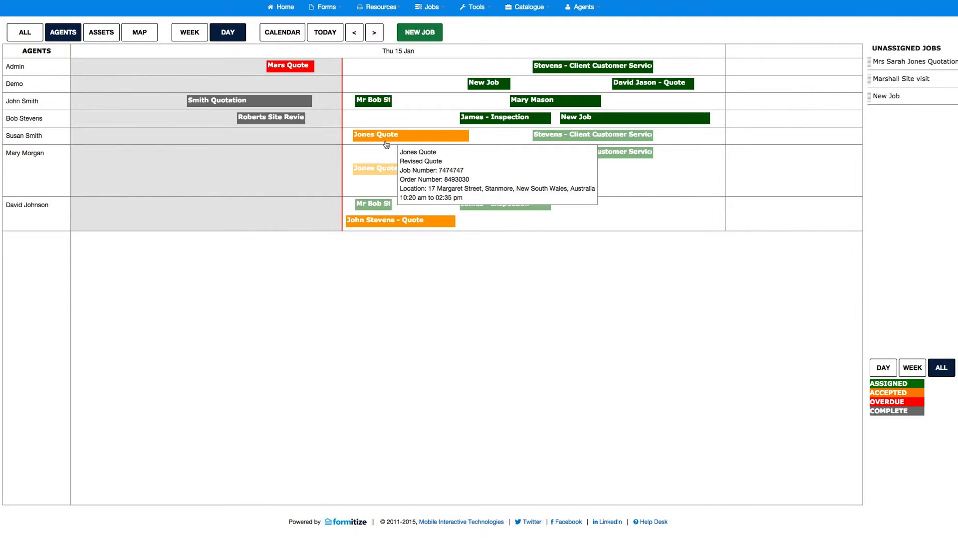
pyautogui.moveTo(385, 174)
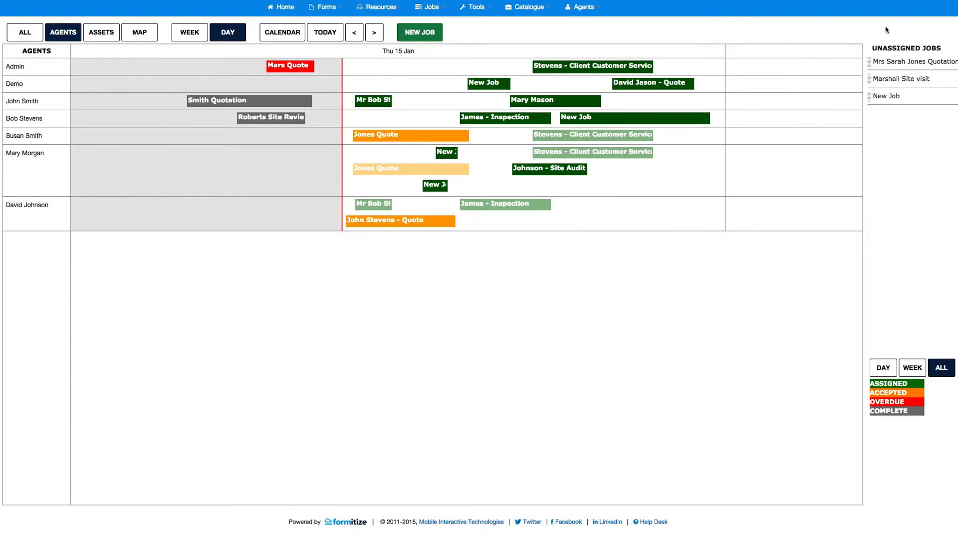
# Step: View the unassigned jobs filtered by day, by week and in full, and check the details of the Marshall Site visit
pyautogui.moveTo(905, 60)
pyautogui.click(883, 369)
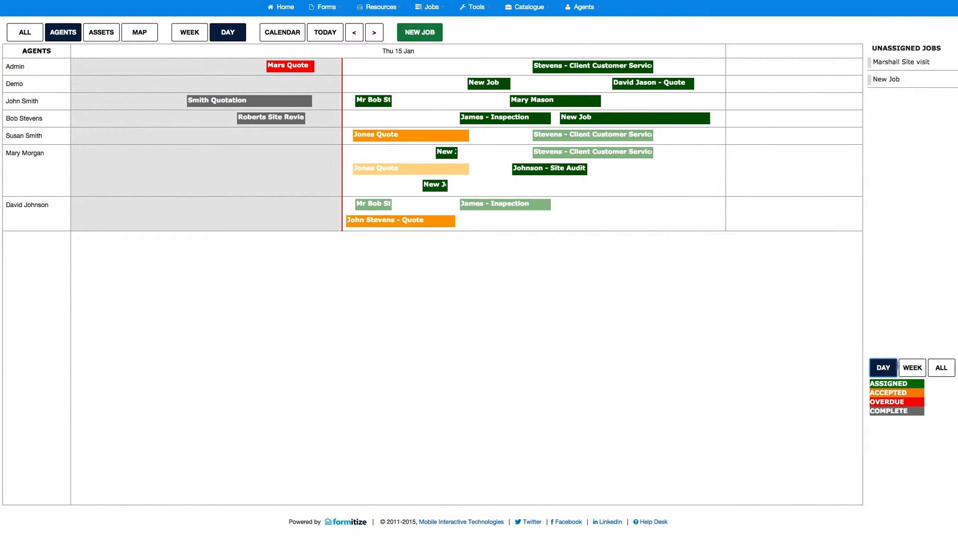
pyautogui.click(914, 368)
pyautogui.click(943, 369)
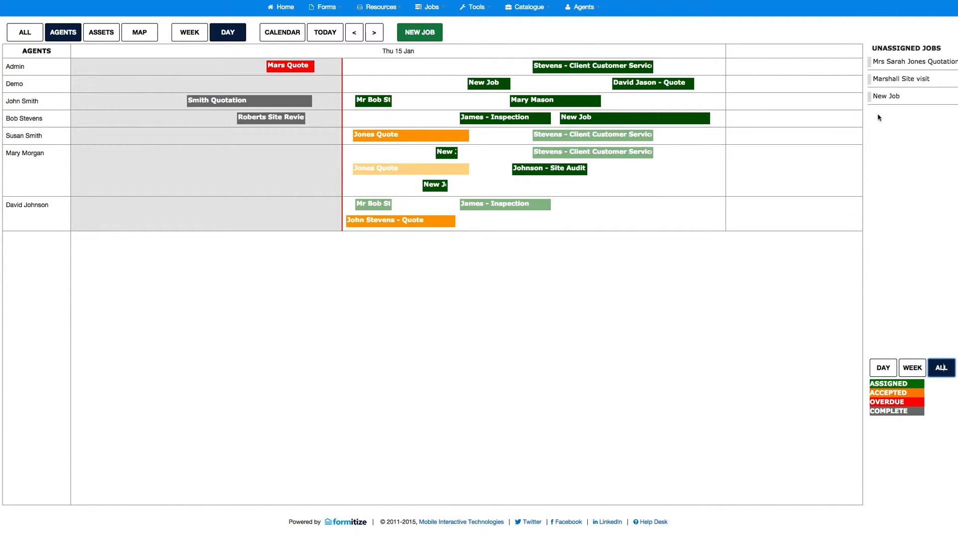
pyautogui.moveTo(895, 80)
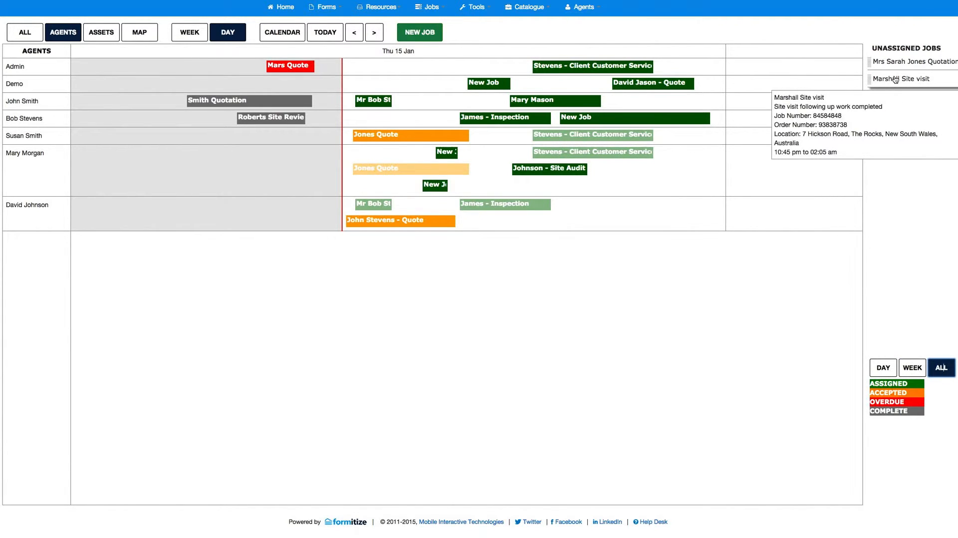
# Step: Assign the unassigned Marshall Site visit to the Demo row from 12:10 am to 03:30 am and allocate the Ford F150 to it
pyautogui.moveTo(896, 80); pyautogui.dragTo(756, 82)
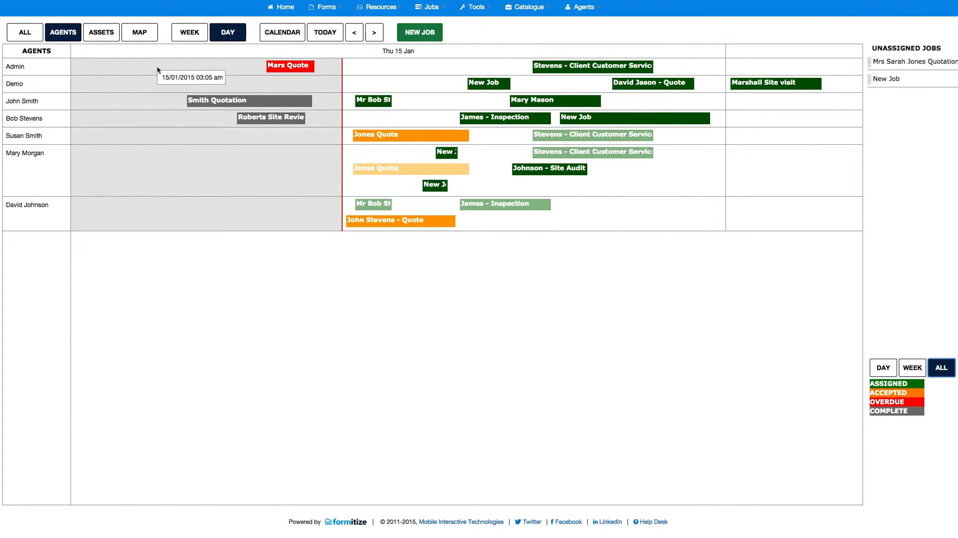
pyautogui.click(100, 35)
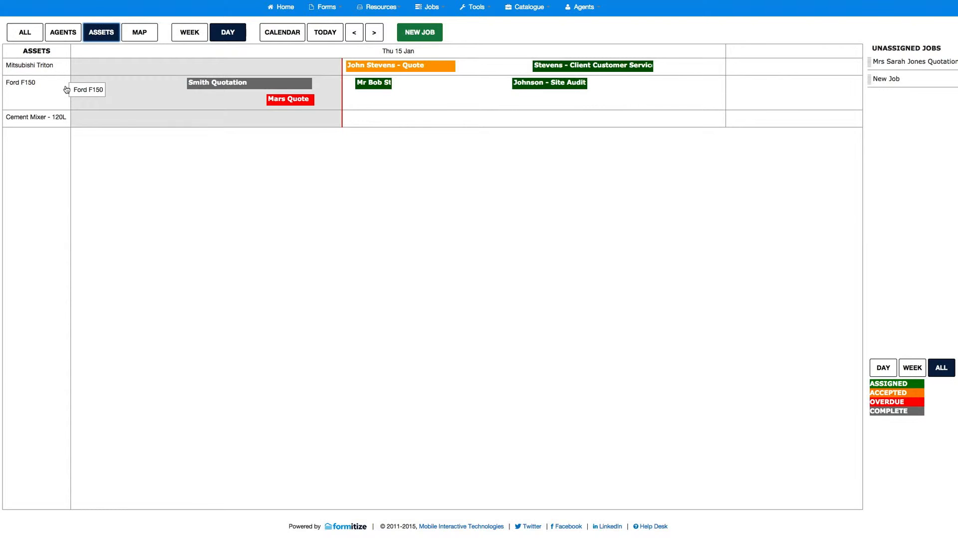
pyautogui.click(23, 34)
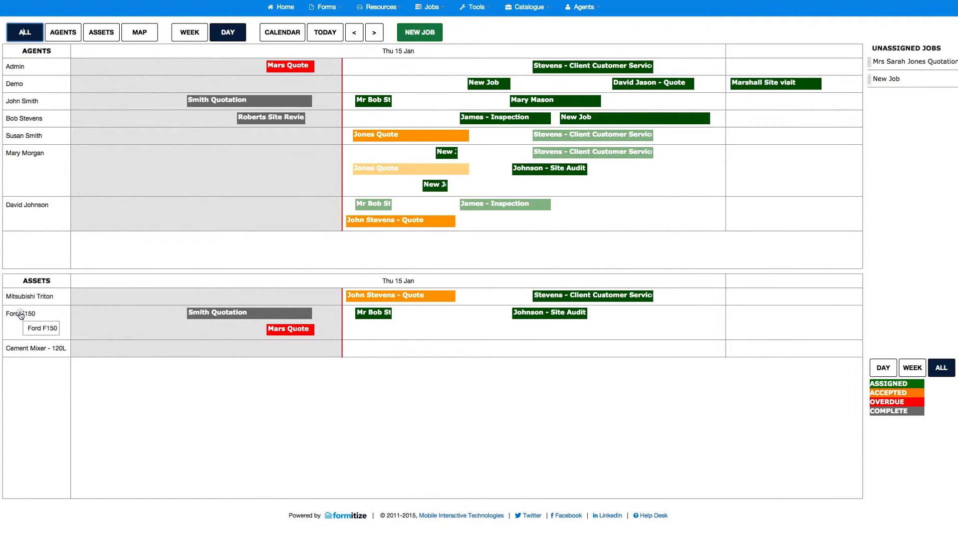
pyautogui.moveTo(20, 314); pyautogui.dragTo(754, 84)
pyautogui.moveTo(772, 316)
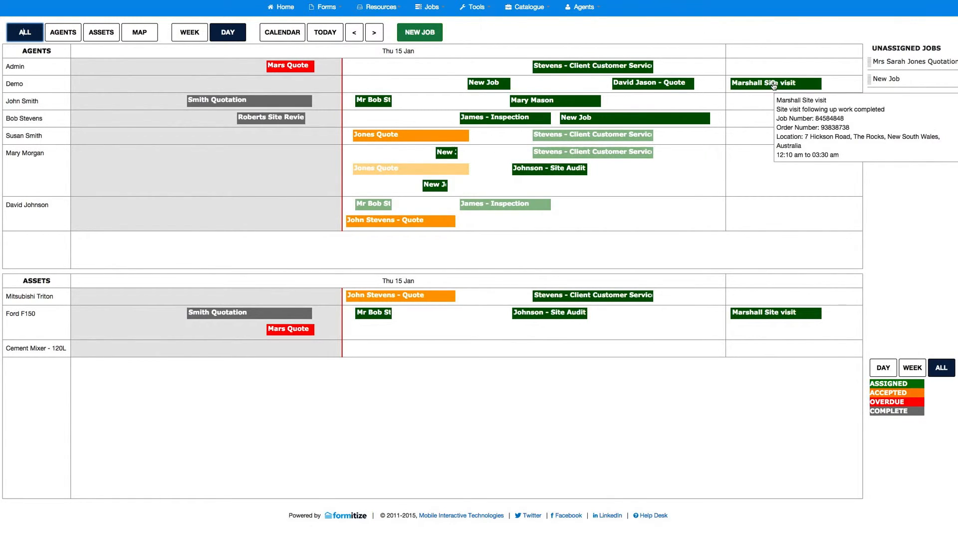
# Step: Move the Marshall Site visit in the Demo row to start at 01:10 am and check it in the agent, asset and combined views
pyautogui.moveTo(775, 84); pyautogui.dragTo(803, 82)
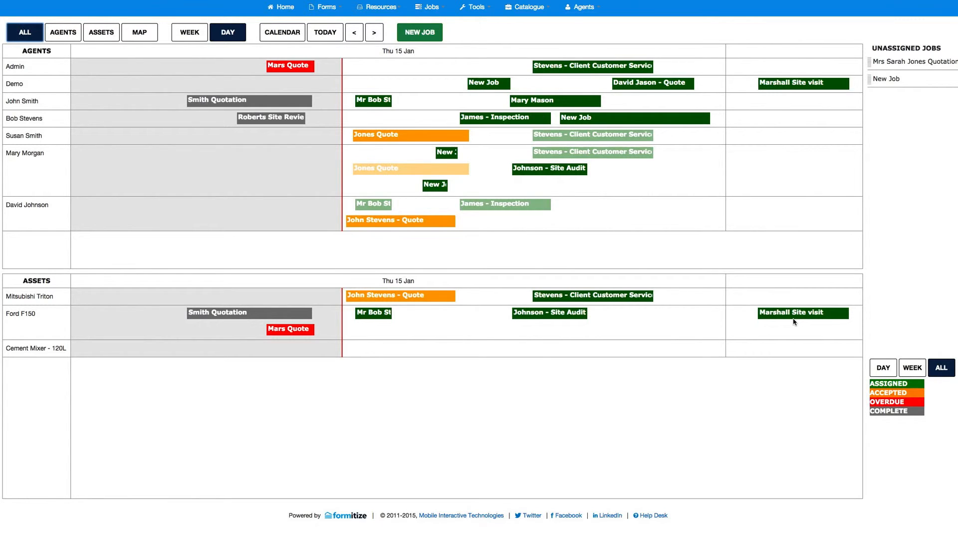
pyautogui.click(67, 33)
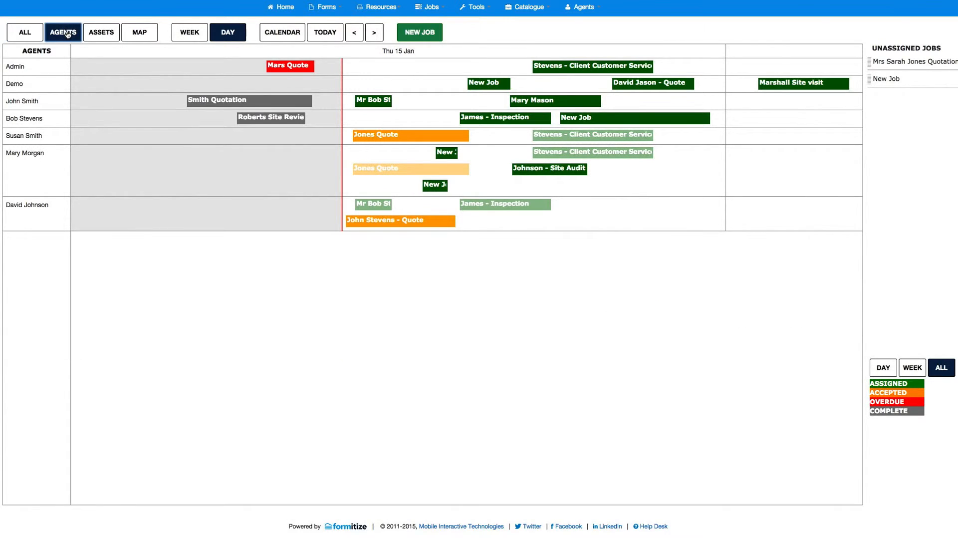
pyautogui.click(105, 32)
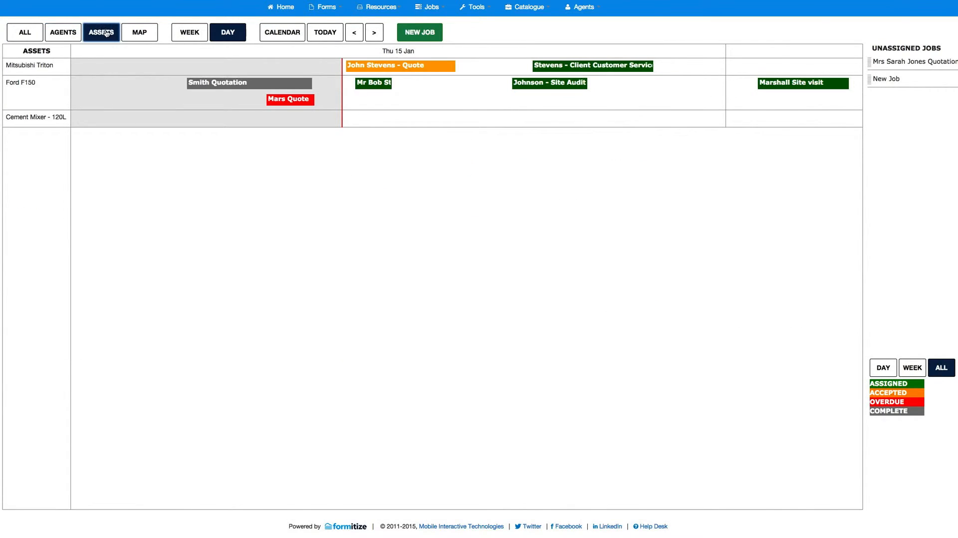
pyautogui.click(24, 33)
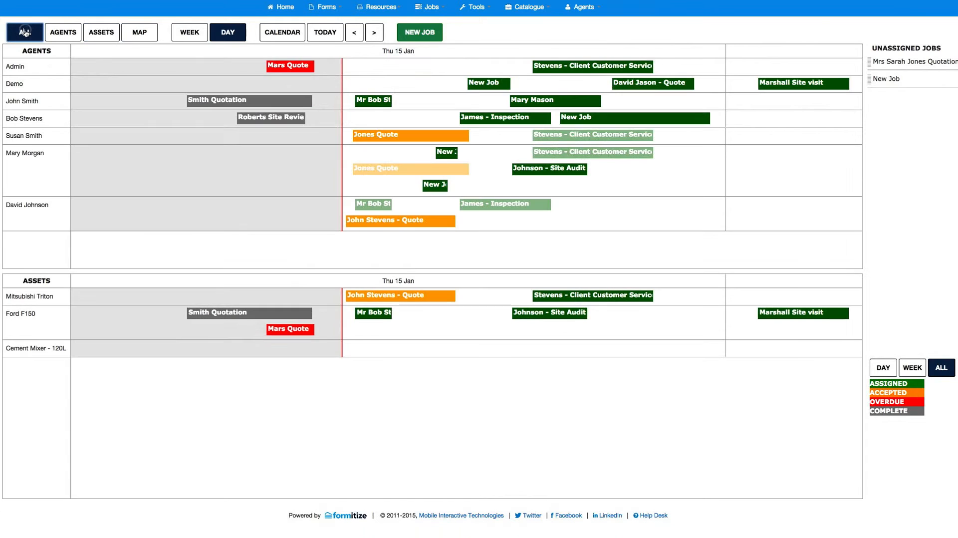
# Step: Examine on the map the day's numbered job locations and their details for the third, fourth and fifth agents in the list
pyautogui.click(142, 31)
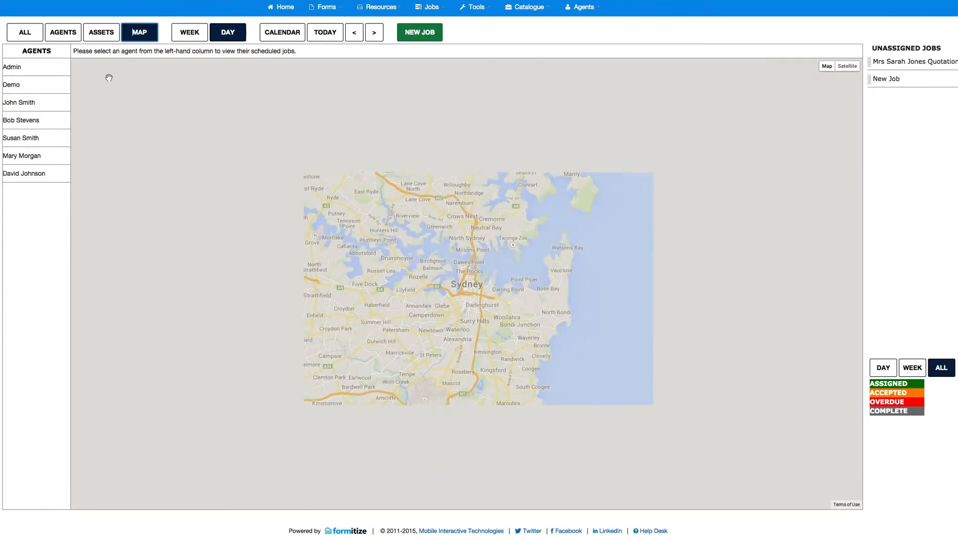
pyautogui.click(14, 103)
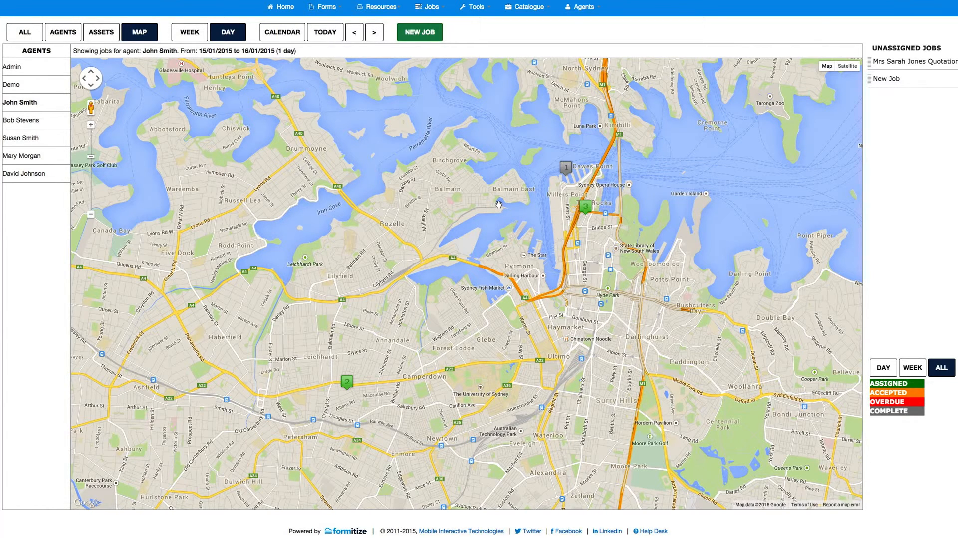
pyautogui.moveTo(571, 173)
pyautogui.moveTo(350, 388)
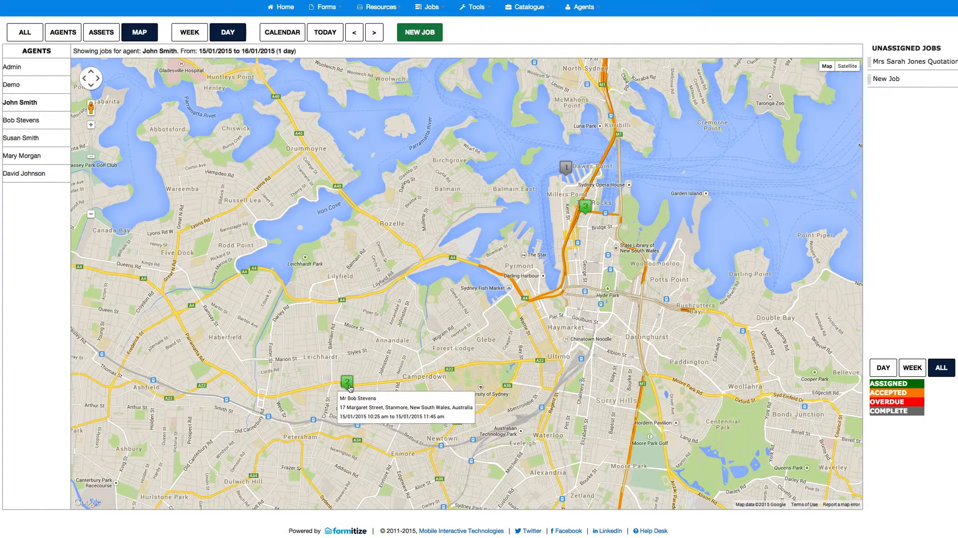
pyautogui.moveTo(588, 213)
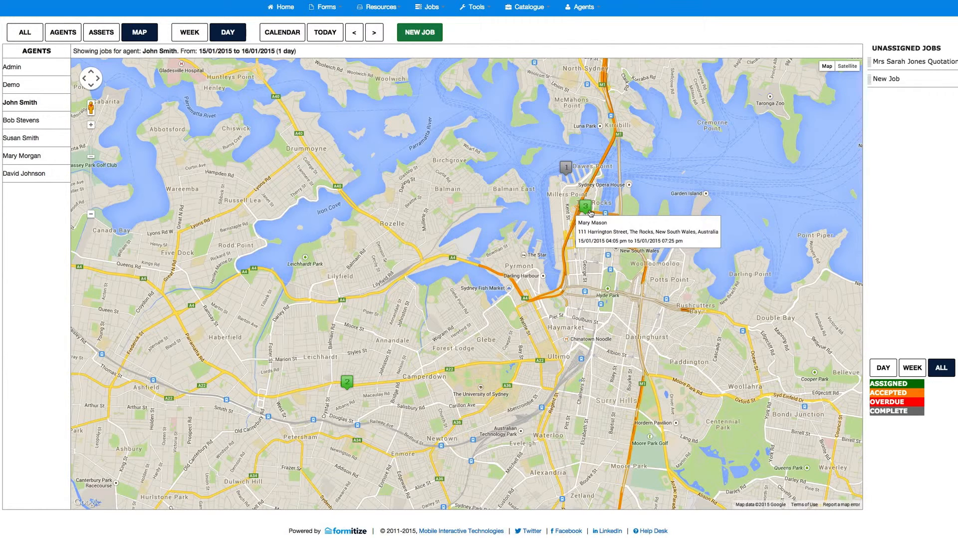
pyautogui.click(30, 121)
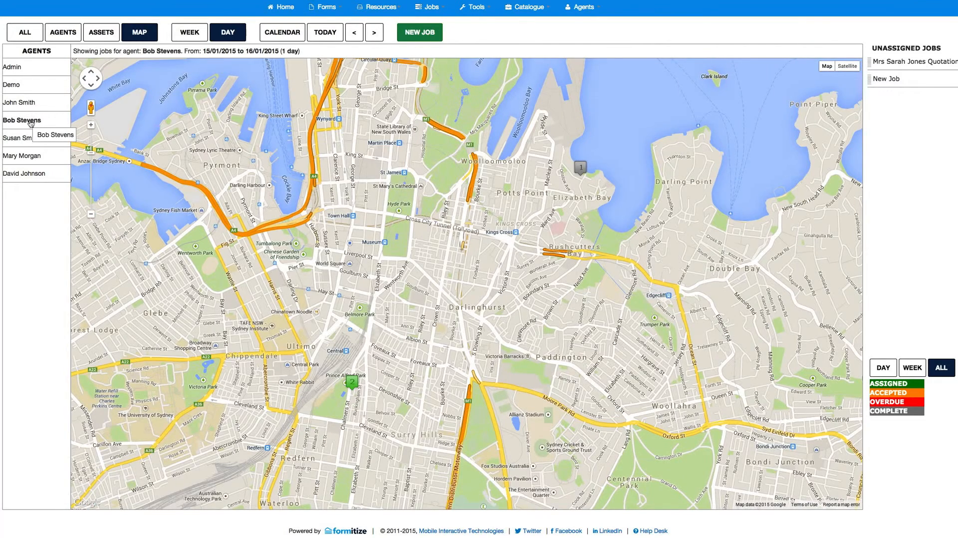
pyautogui.moveTo(581, 168)
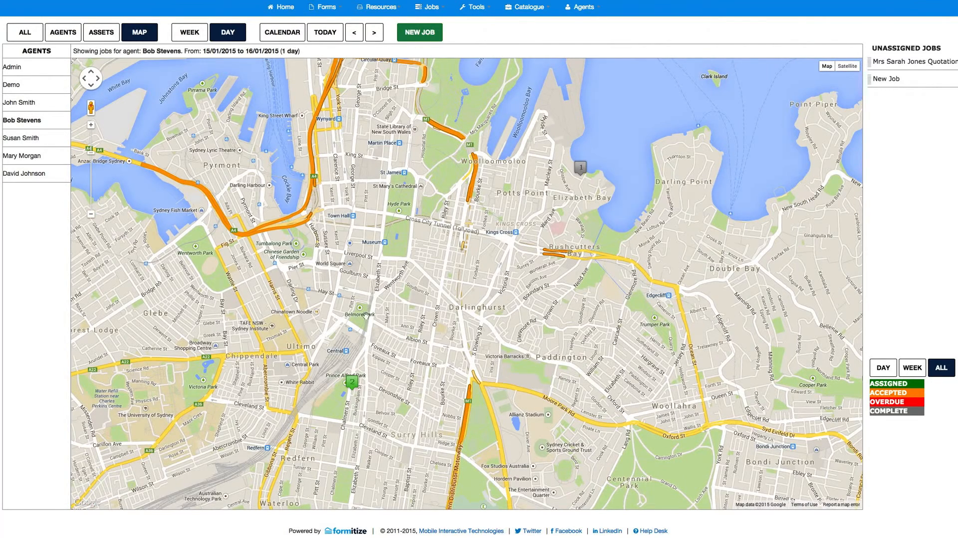
pyautogui.click(26, 140)
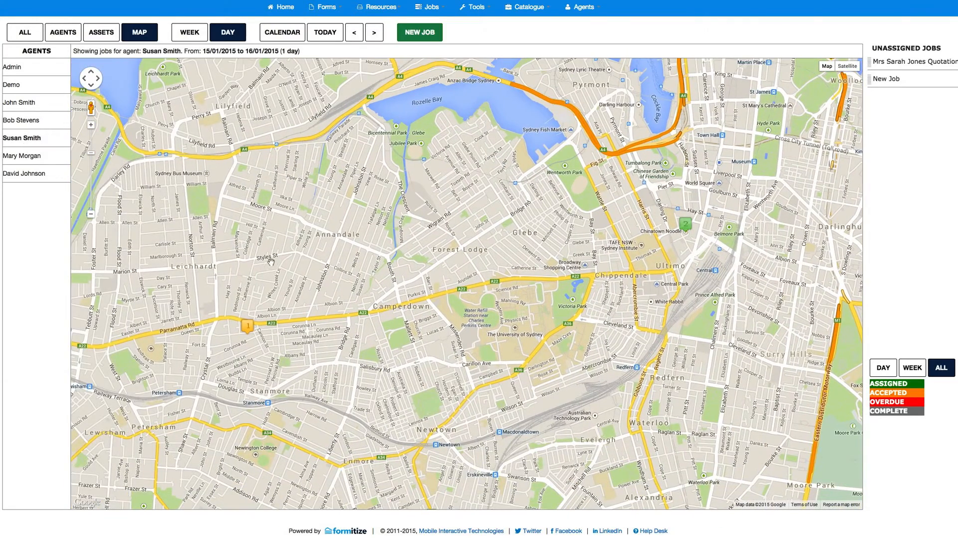
pyautogui.moveTo(250, 331)
pyautogui.moveTo(684, 232)
# Step: View the combined agent and asset schedule by week and look at the January 2015 date calendar
pyautogui.click(25, 33)
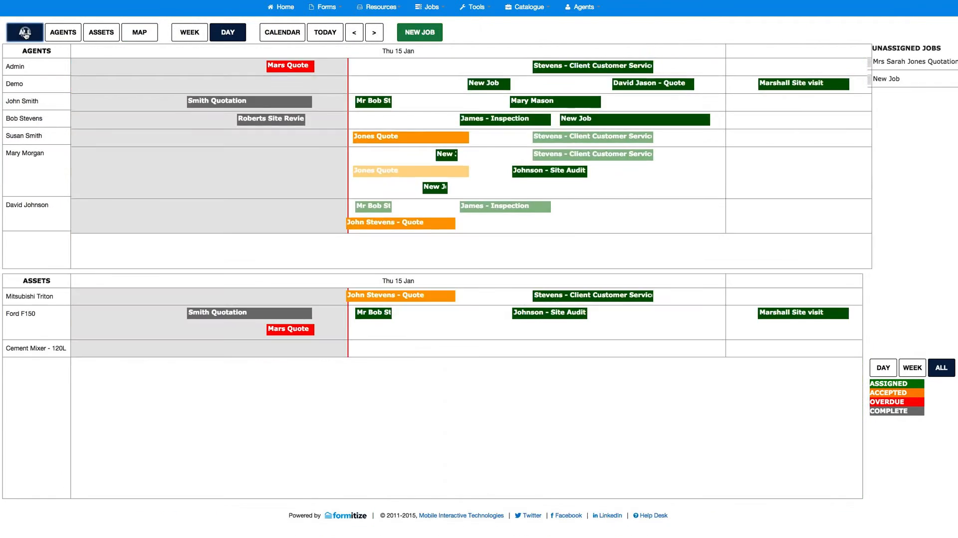
pyautogui.click(188, 33)
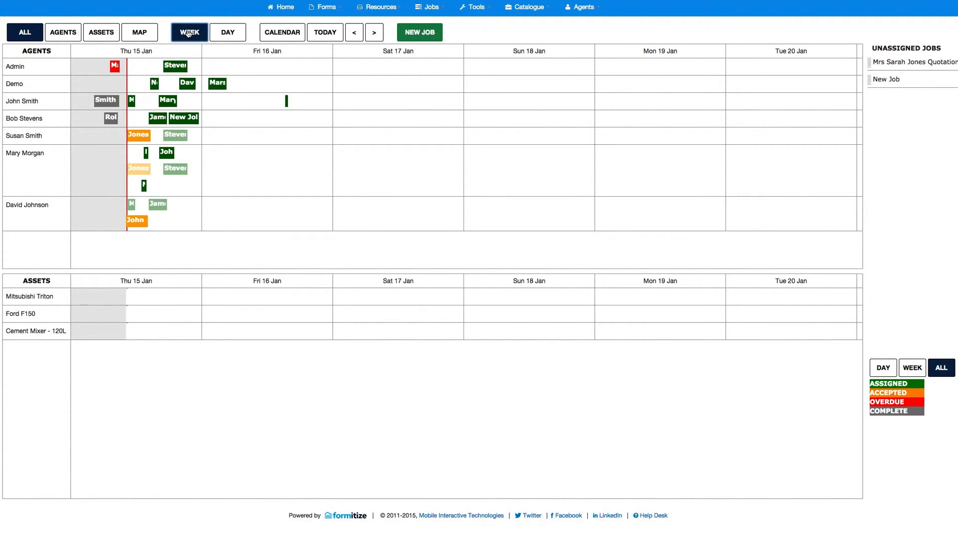
pyautogui.click(283, 33)
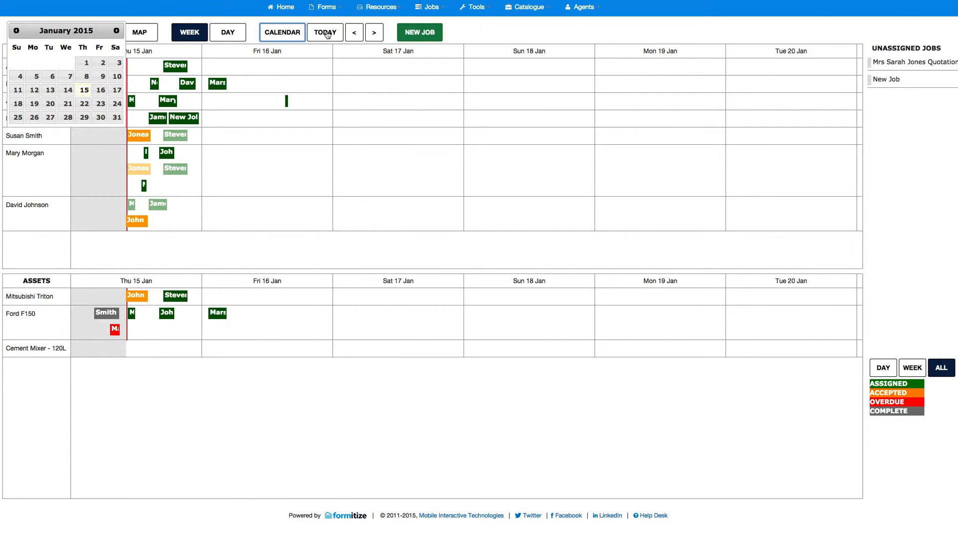
pyautogui.click(253, 27)
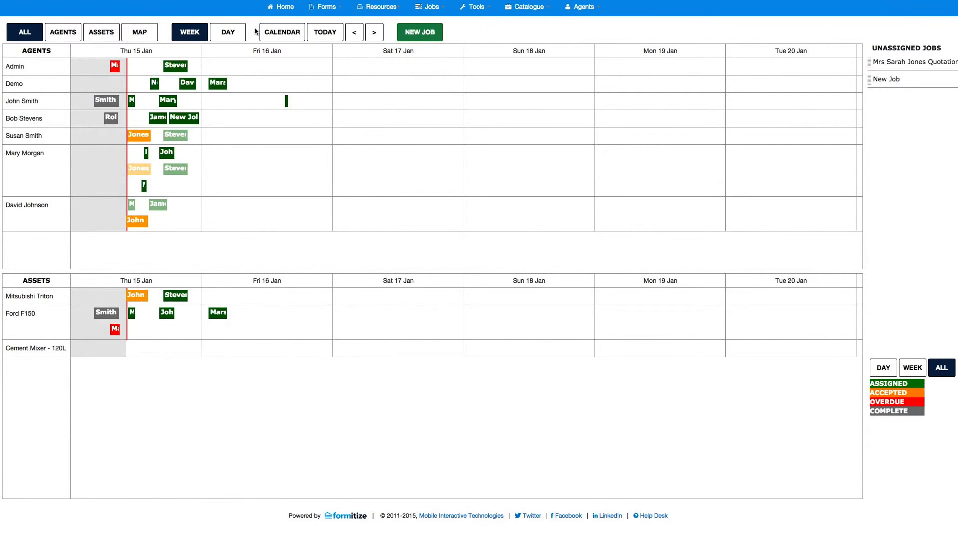
pyautogui.moveTo(115, 75)
# Step: Review the full list of jobs with their statuses, due dates and assigned agents, and return to the scheduler
pyautogui.click(431, 8)
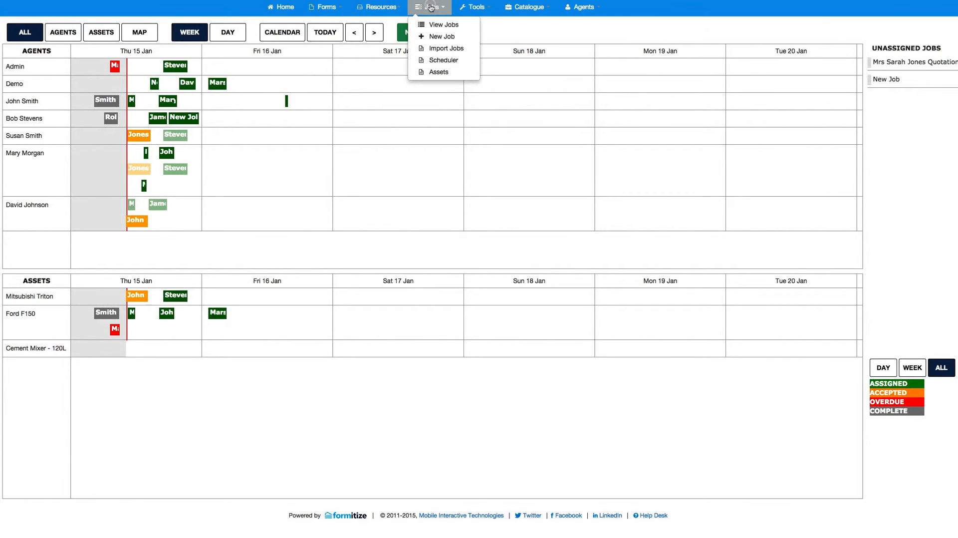
pyautogui.click(450, 25)
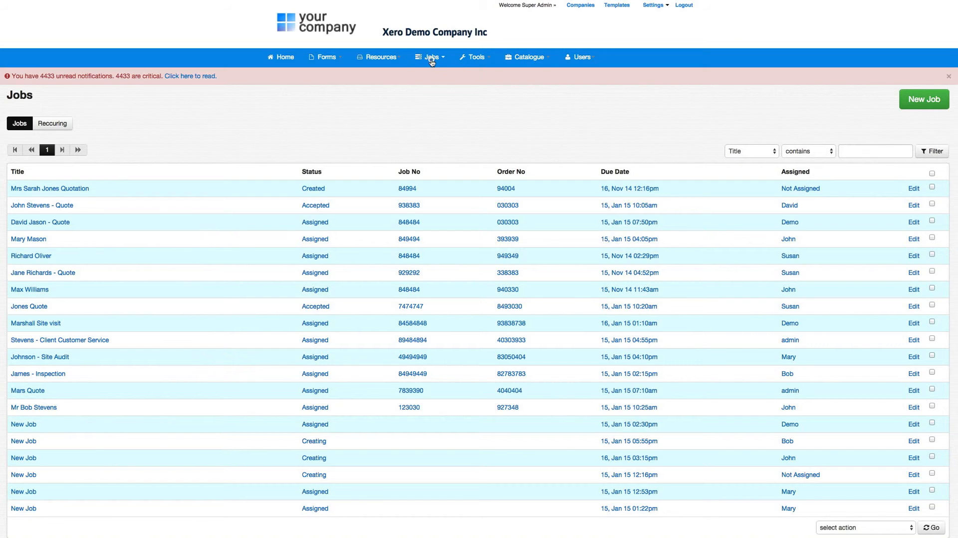
pyautogui.click(432, 60)
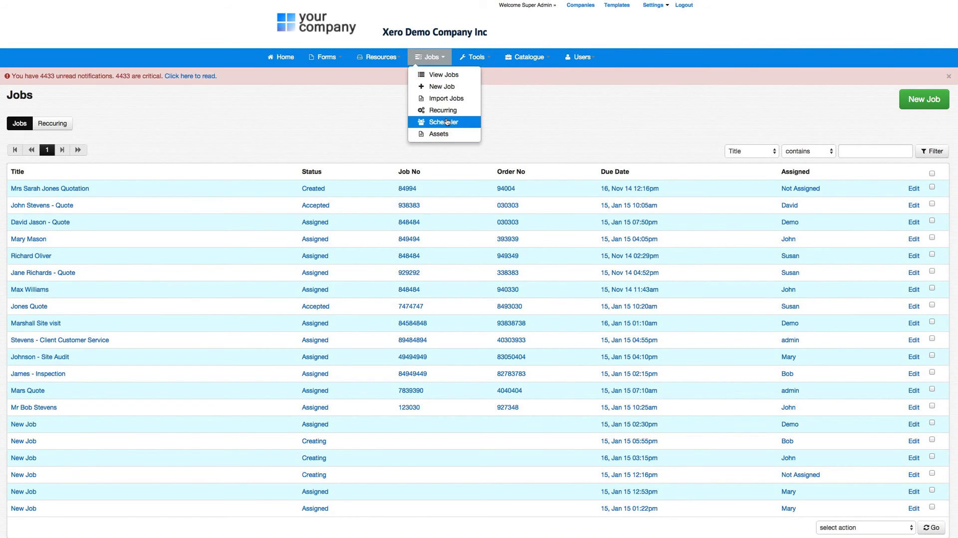
pyautogui.click(446, 121)
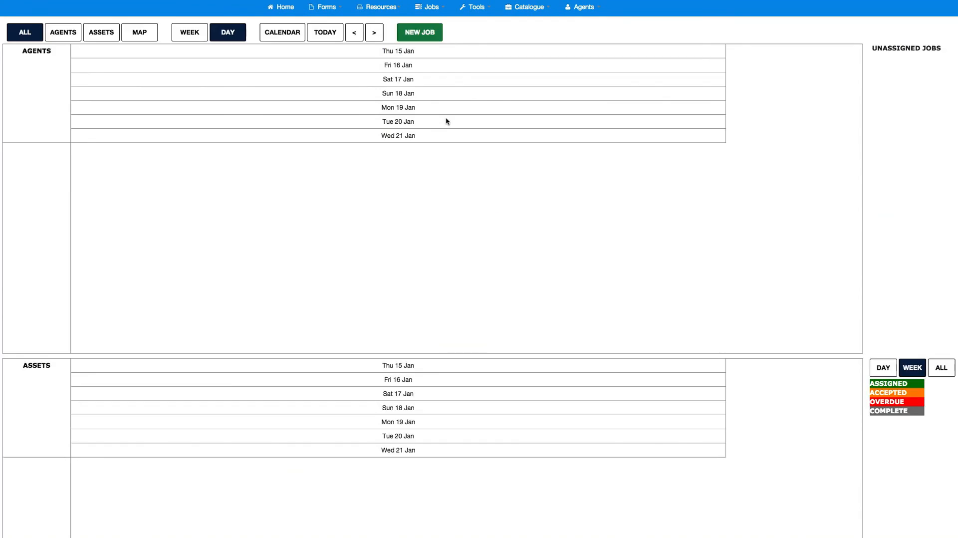